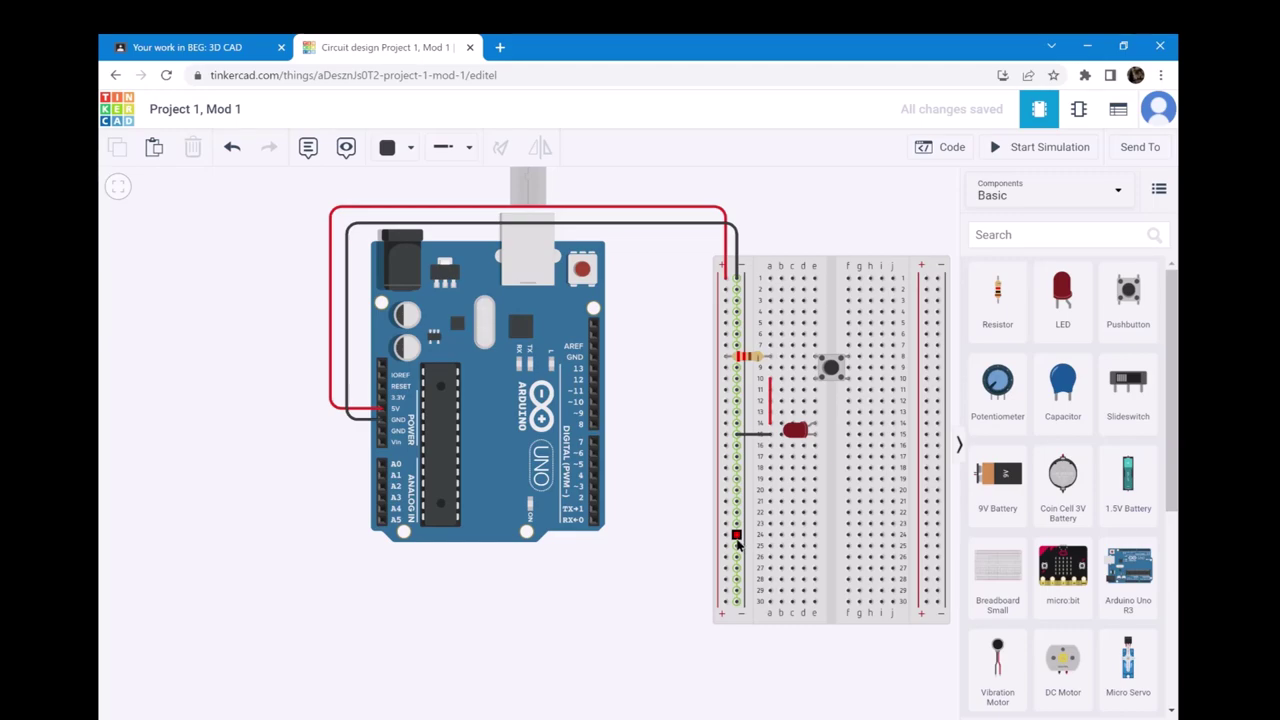
Step: Switch to the Notepad notes and add an "LED 2" line between the "MOD 1: Adding more LEDs" title and the default-state line
left_click(679, 716)
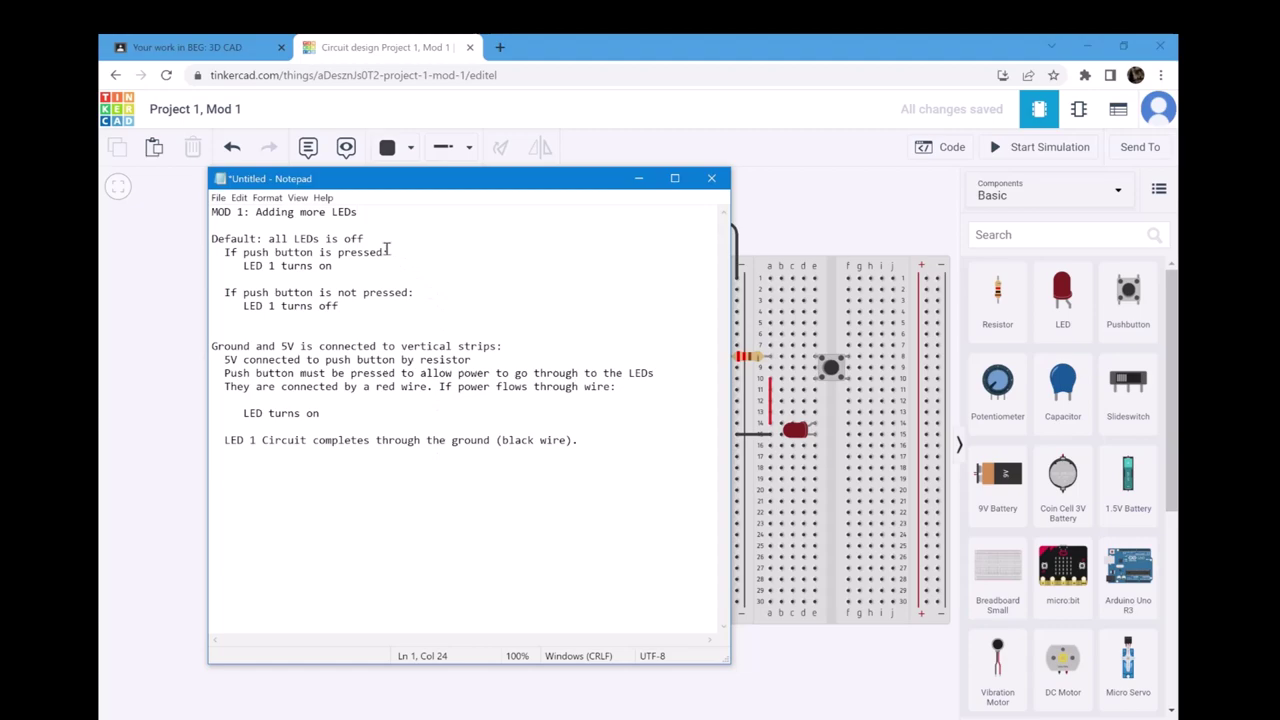
left_click_drag(364, 239, 231, 240)
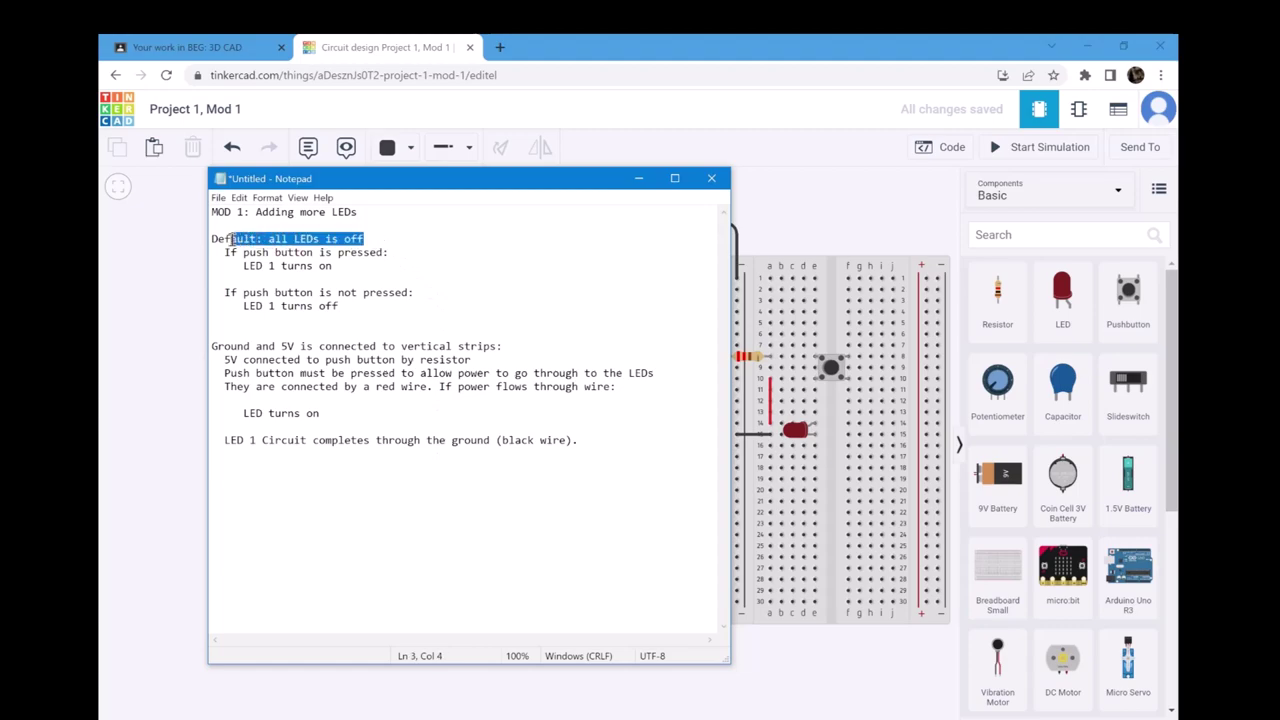
left_click(344, 252)
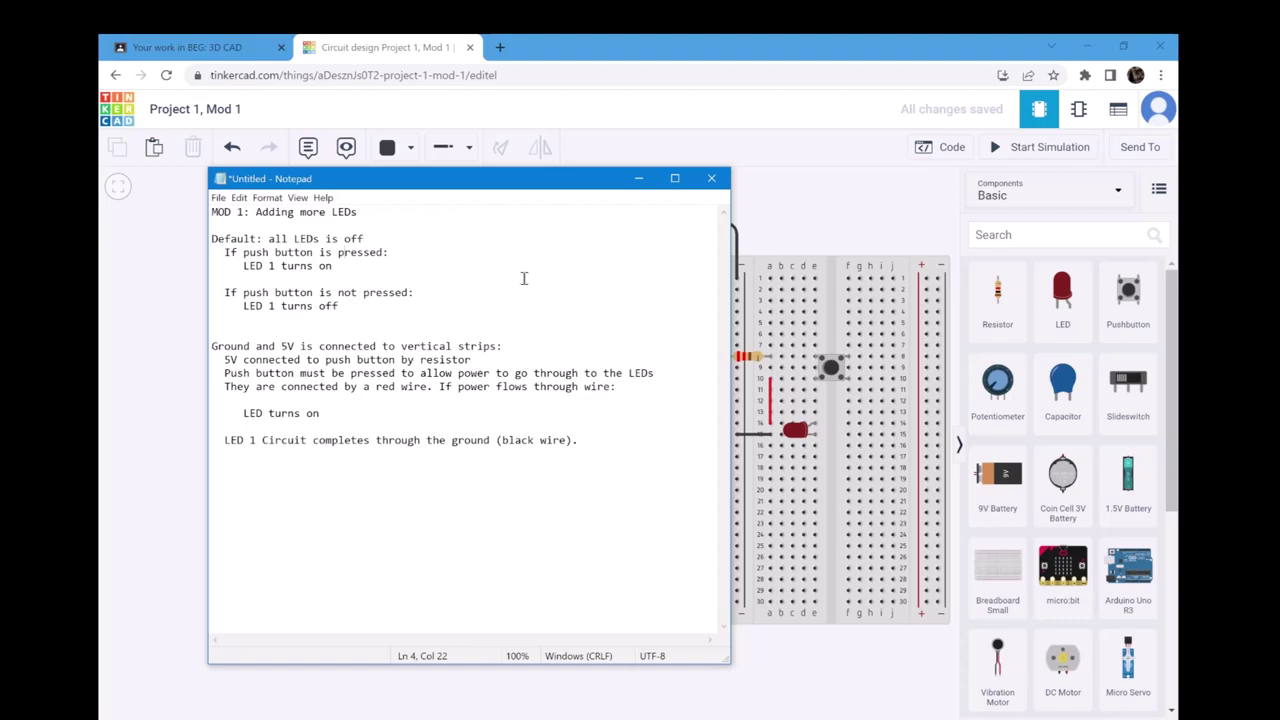
left_click(370, 224)
key("Return")
type("LED ")
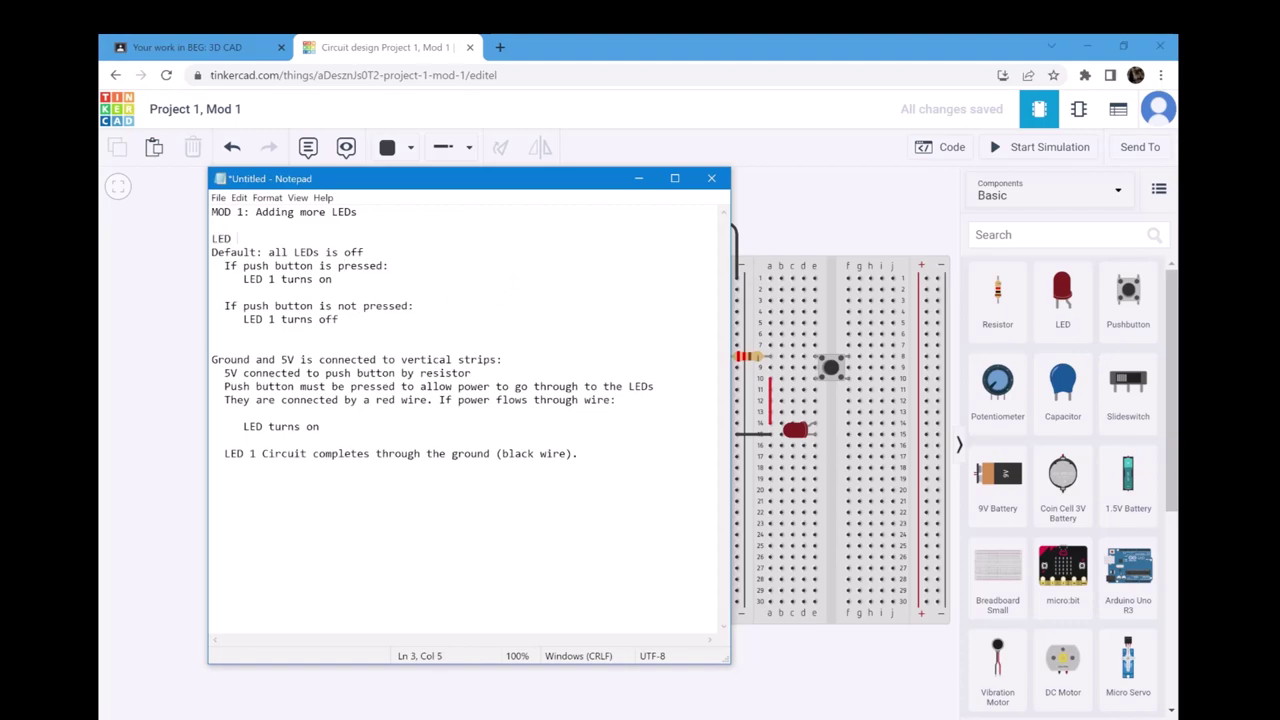
type("2")
key("Return")
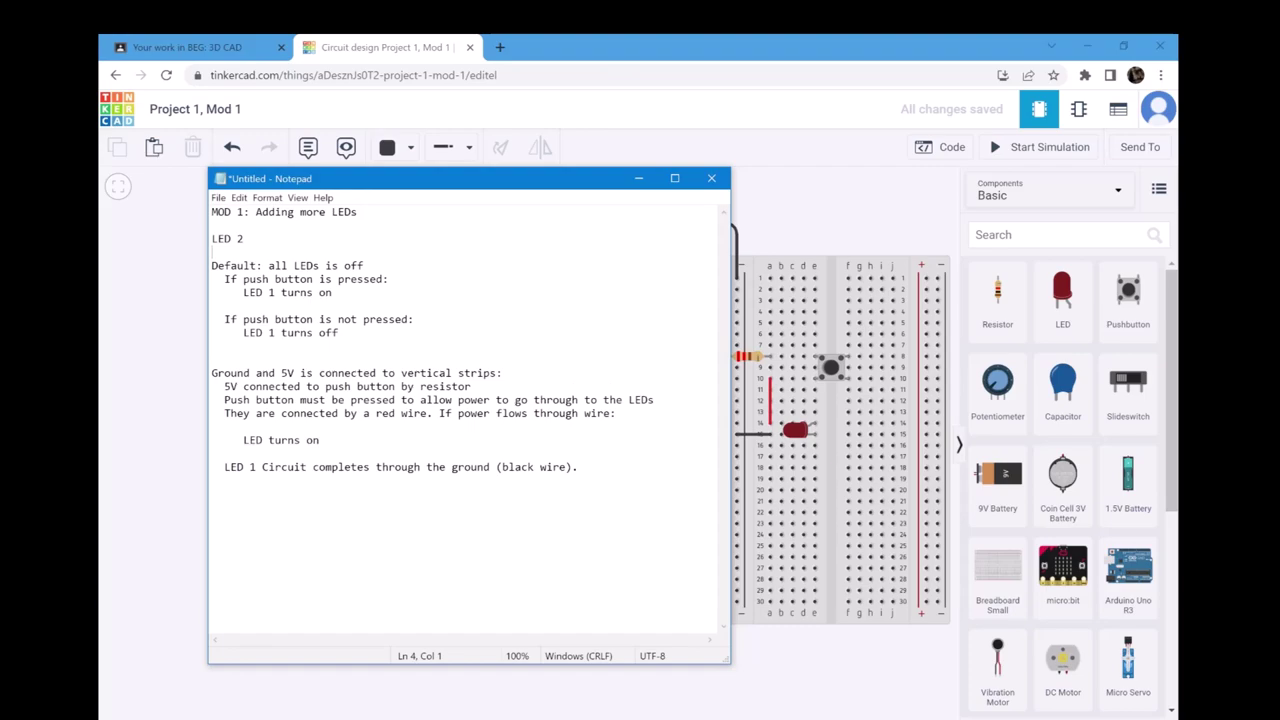
Step: Add "LED 2 turns on" under the pressed push button condition and "LED 2 turns off" under the not-pressed condition
left_click(345, 291)
key("Return")
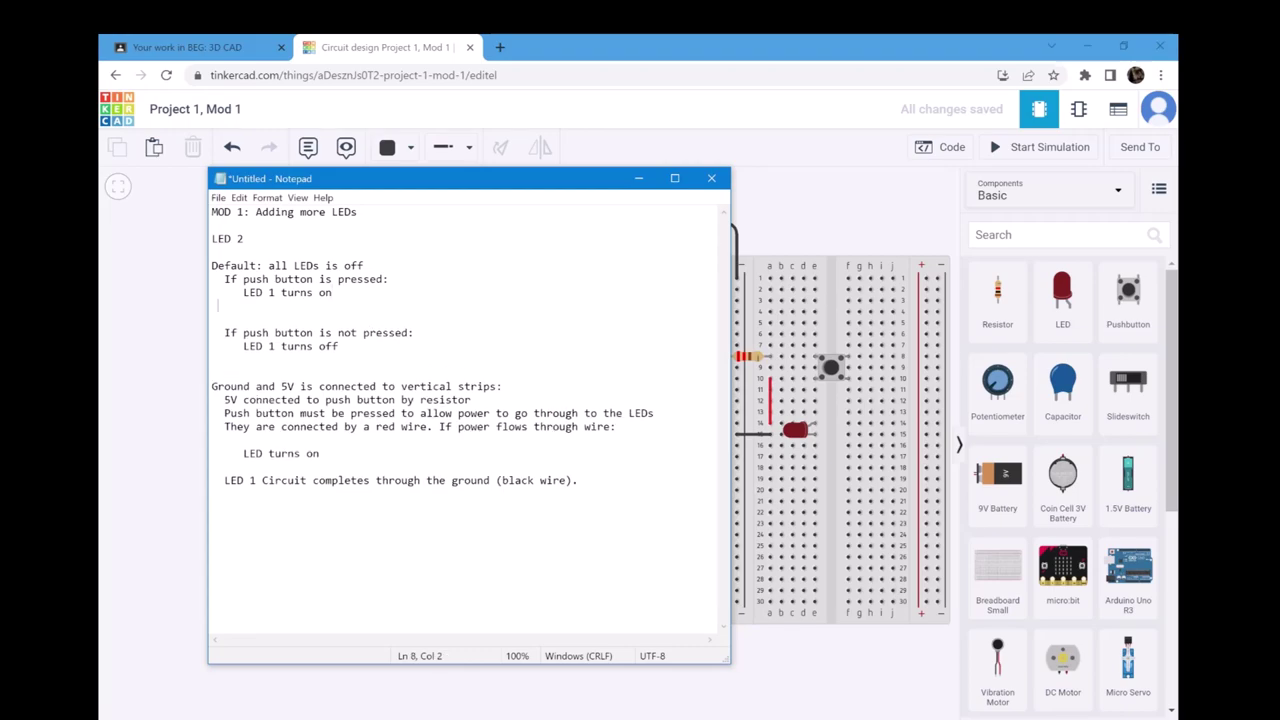
type("LED 2 turns on")
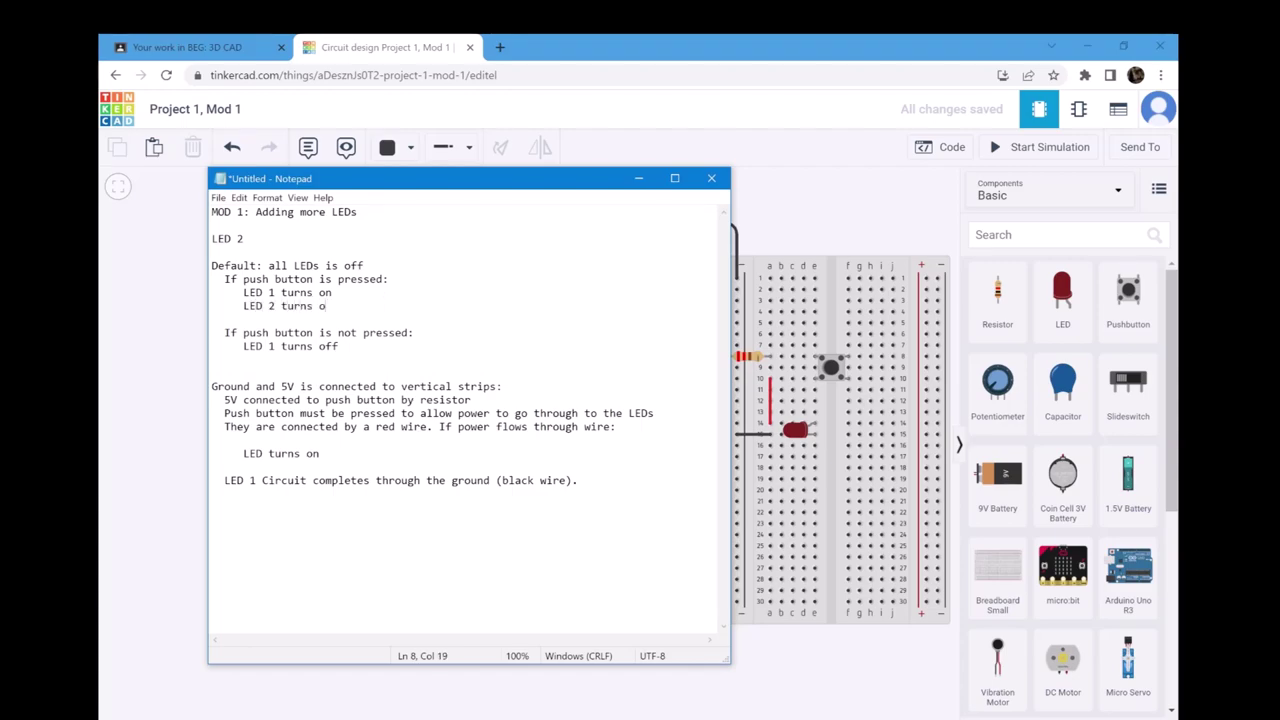
left_click(374, 346)
key("Return")
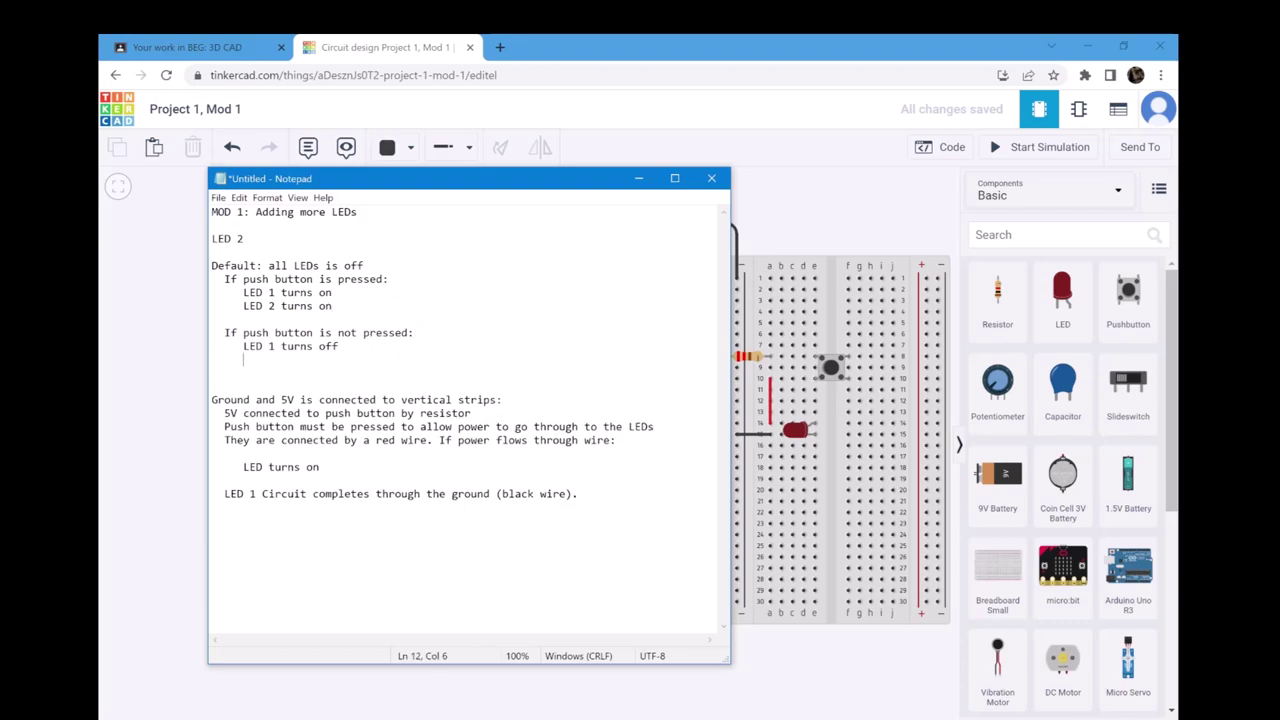
type("LED 2 turns off")
Step: Return to the Tinkercad circuit, simulate it while operating the pushbutton, and stop the simulation
left_click(785, 220)
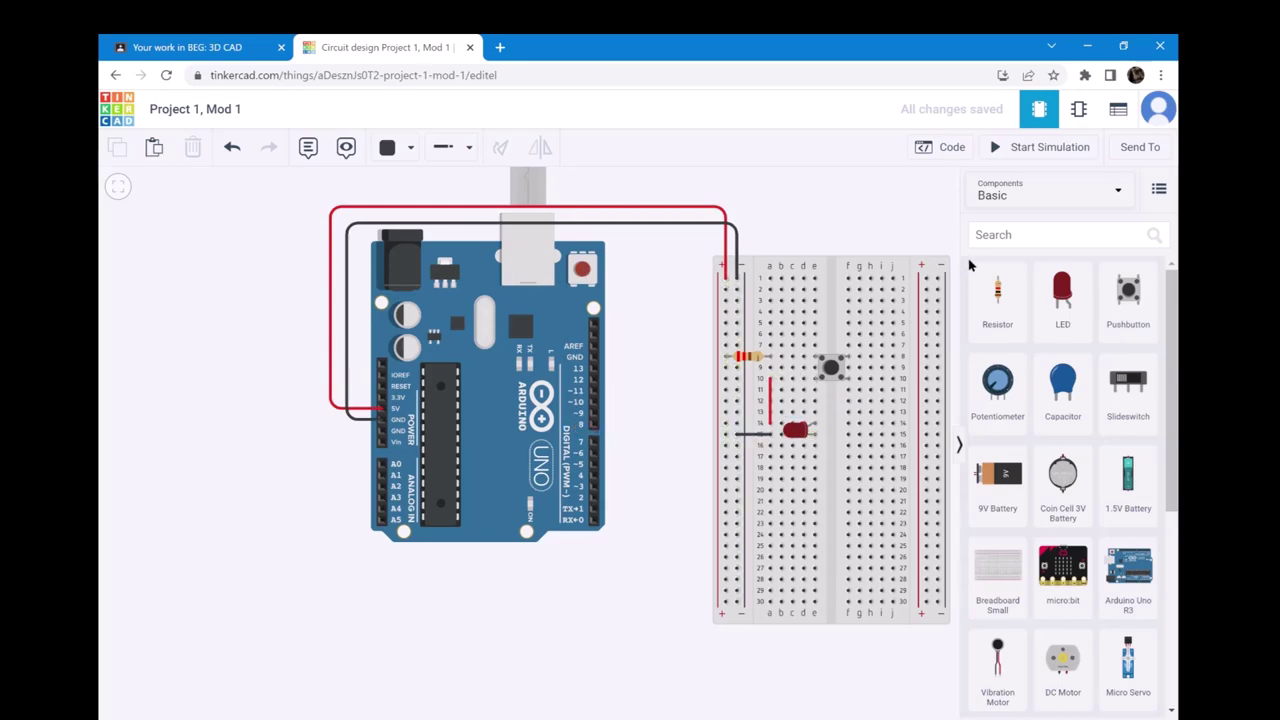
left_click(1020, 146)
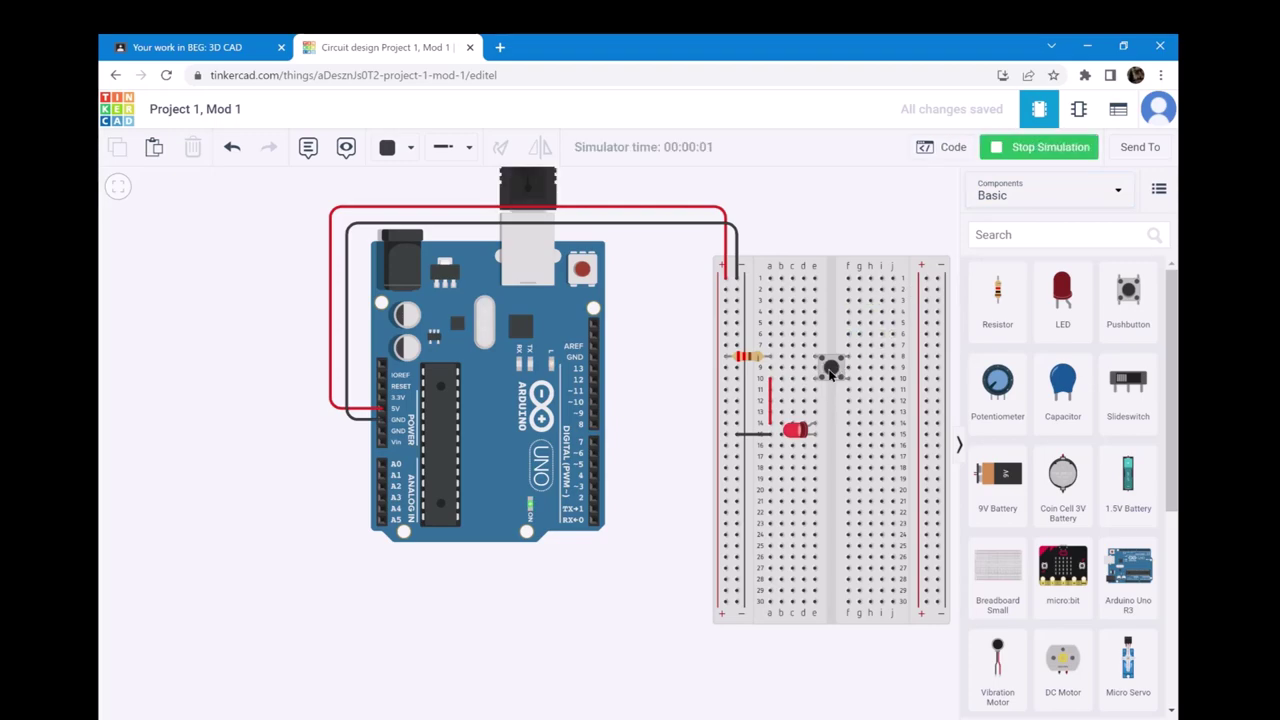
left_click(999, 158)
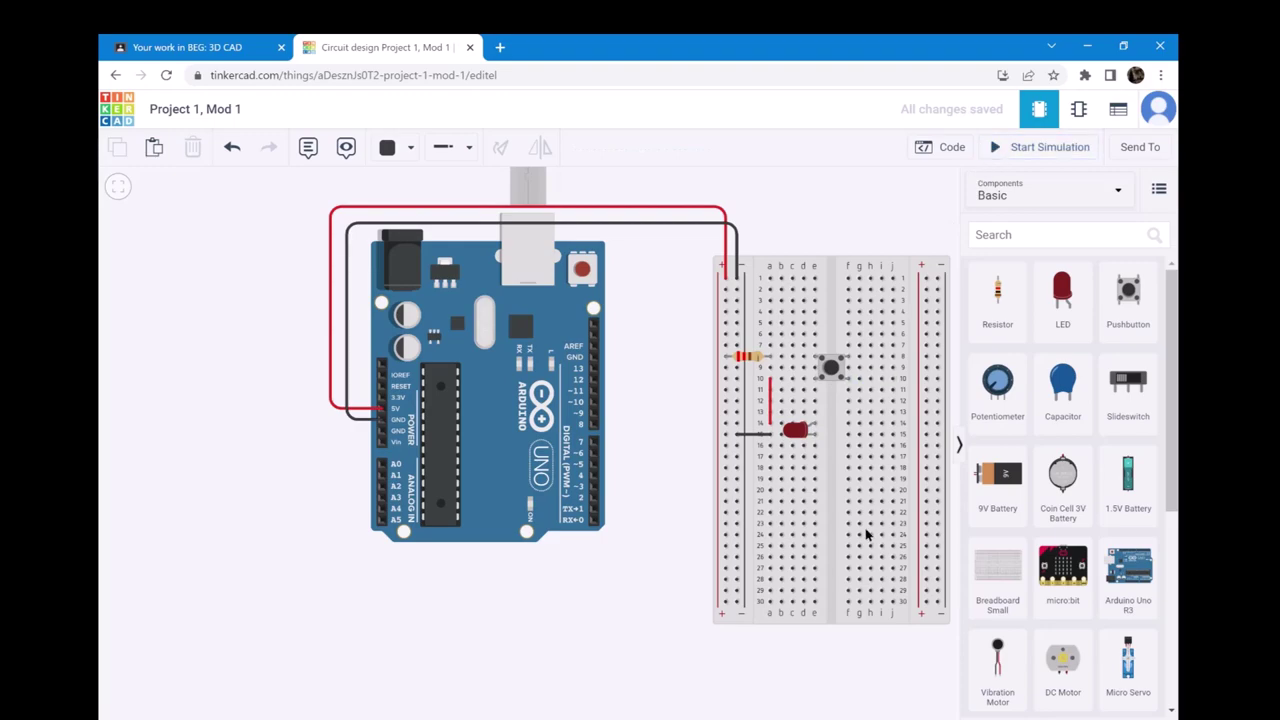
Step: Switch to the Notepad notes and add "LED 2 is connected to a red wire" below the line about power flowing through the wire
key("alt+Tab")
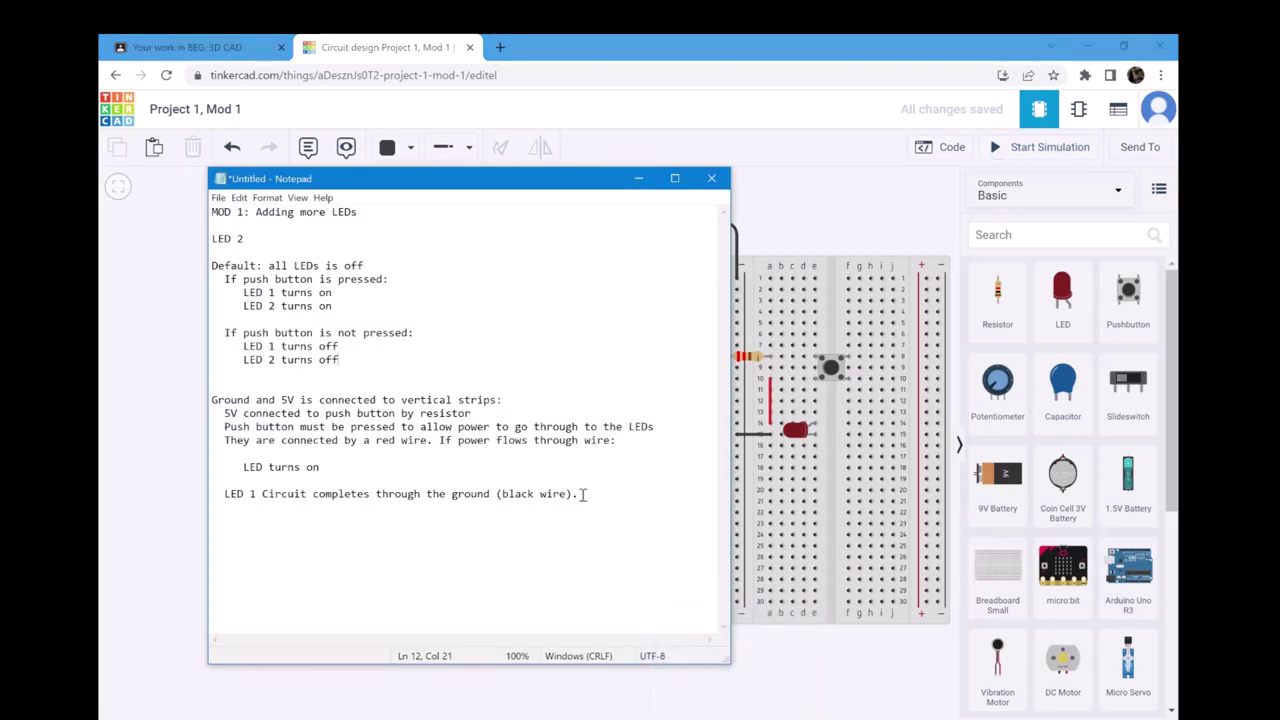
left_click_drag(583, 494, 212, 400)
left_click(358, 441)
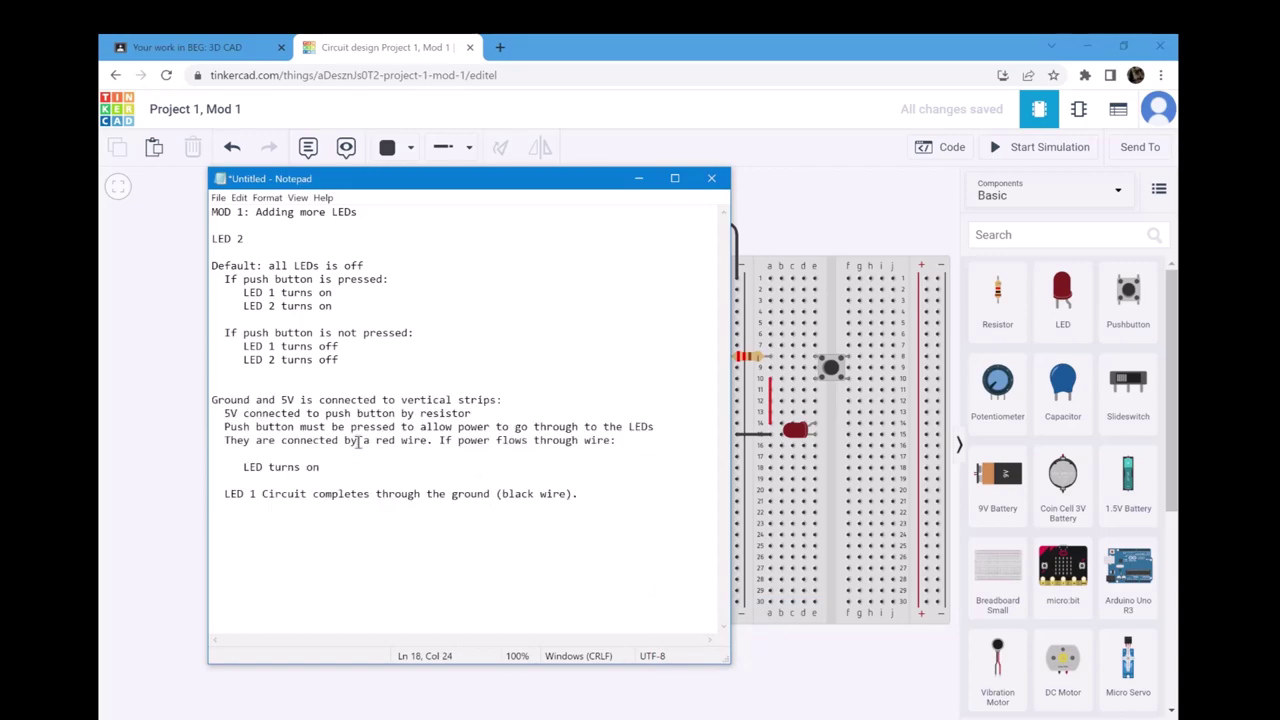
left_click(634, 440)
key("Return")
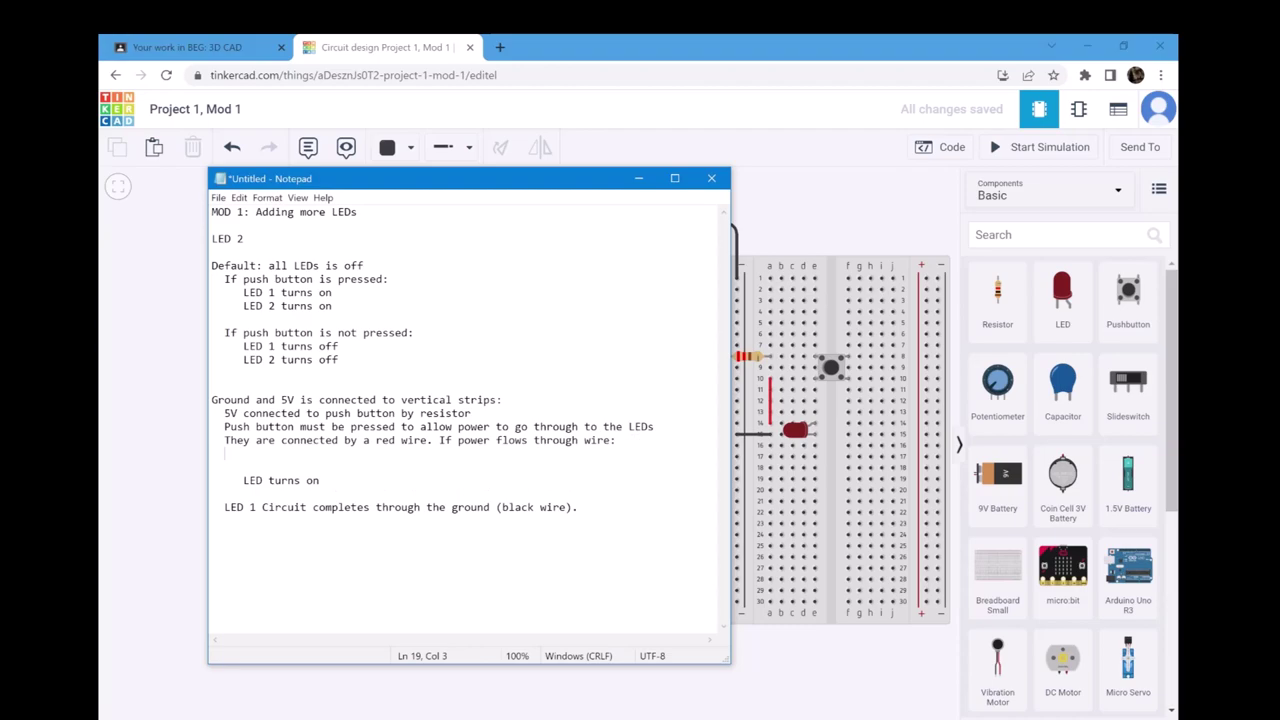
type("LED 2 ")
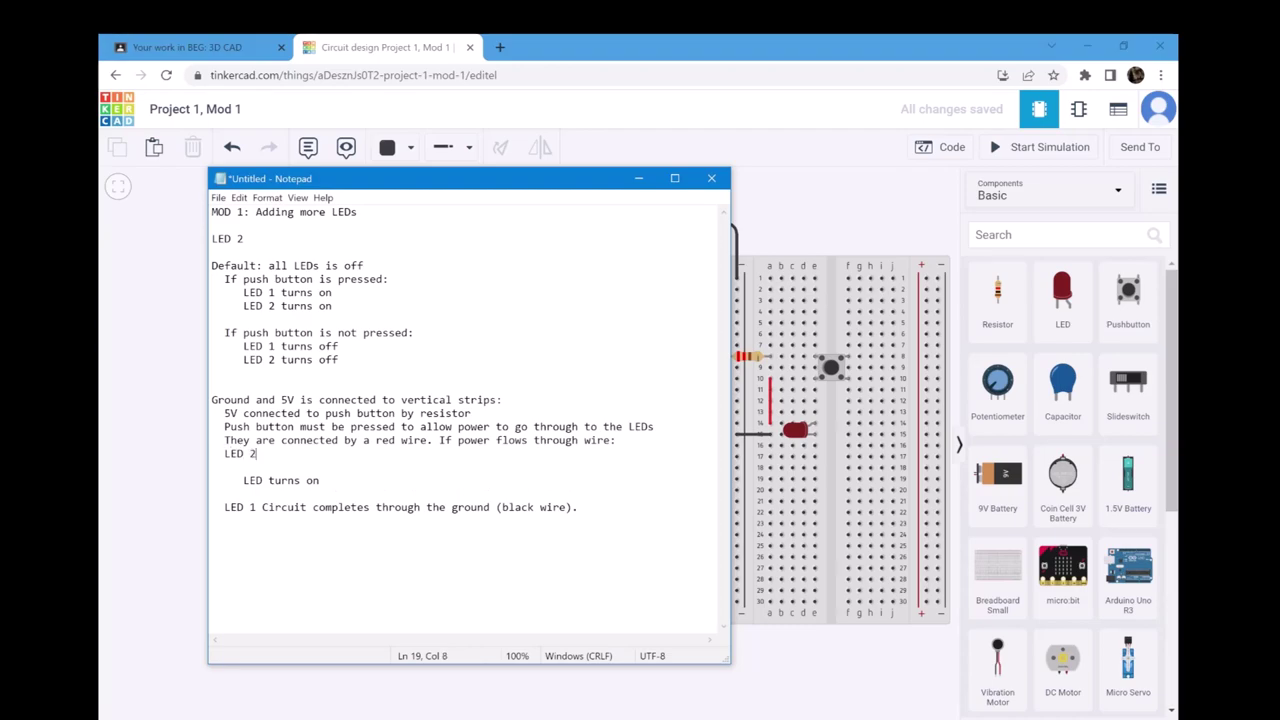
type("are connected")
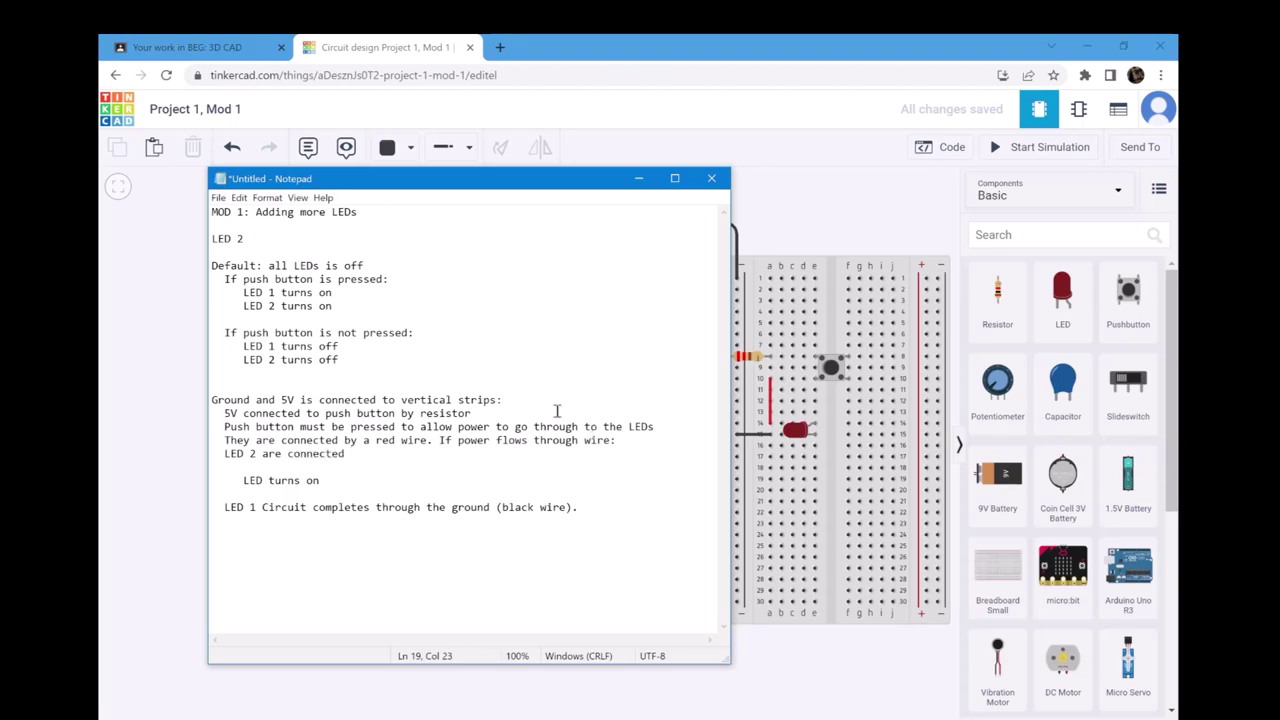
key("ctrl+Left")
key("Left")
key("BackSpace")
key("BackSpace")
key("BackSpace")
type("is")
left_click(346, 456)
type("to a")
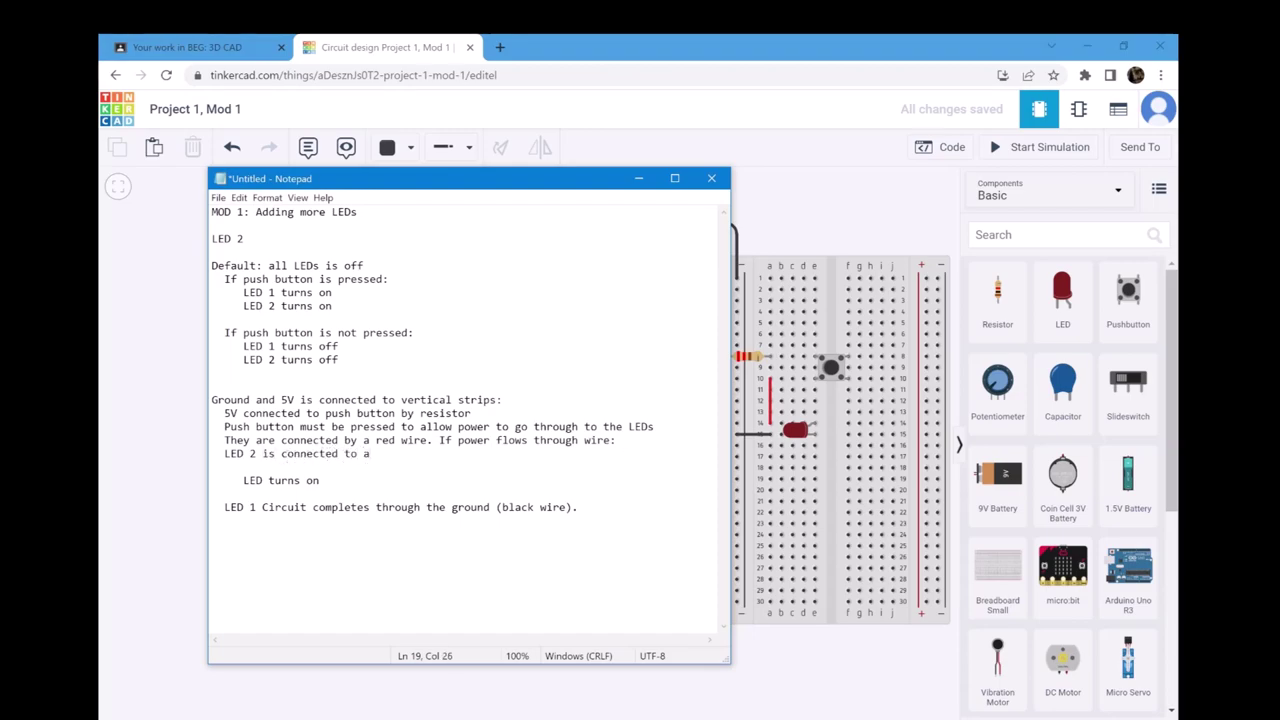
type(" red wire")
Step: Add the line "LED 2 turns on" directly below "LED turns on" in the wiring description
left_click(339, 485)
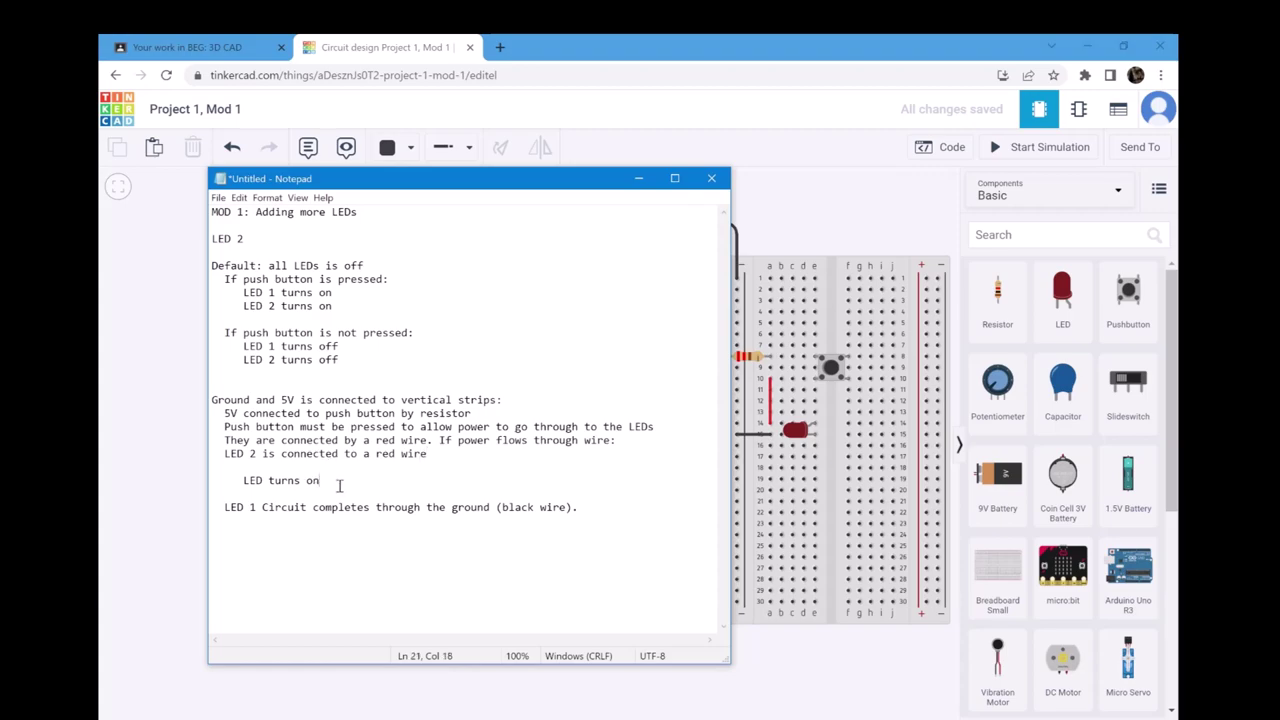
key("Return")
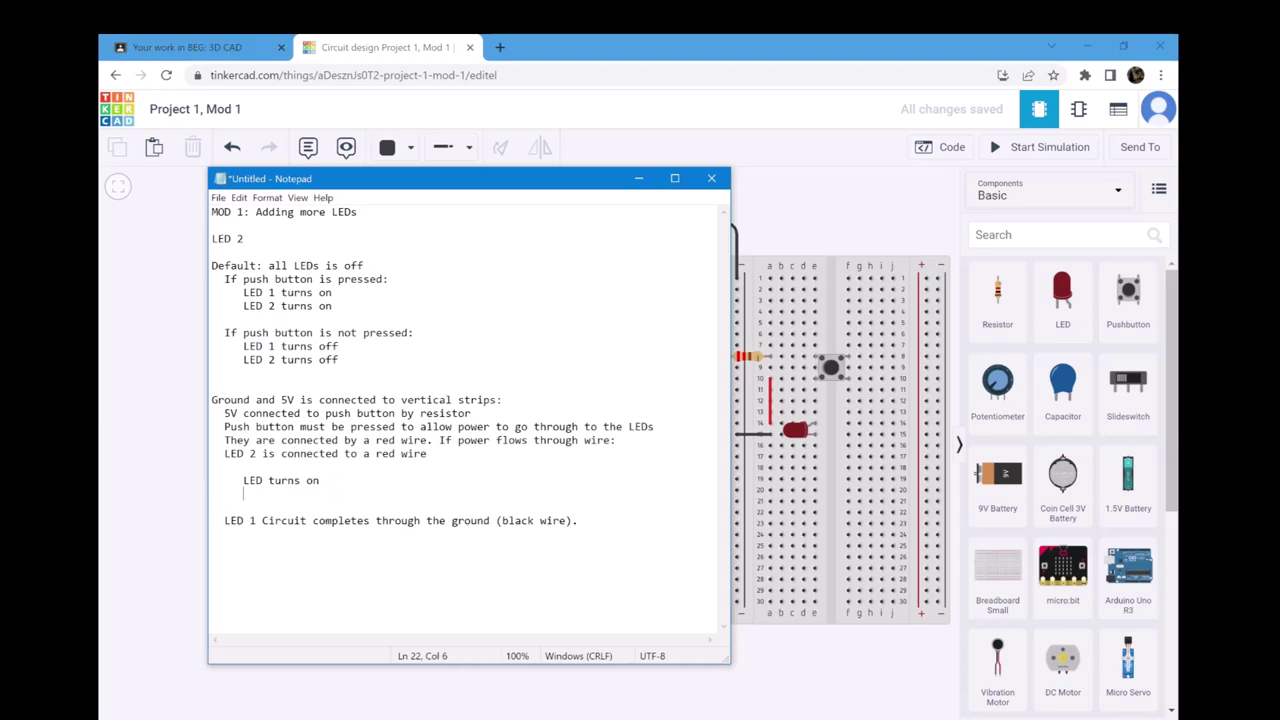
type("LED 2 turns on")
Step: Add a closing line "LED 2 completes through the ground (black wire)" below the LED 1 circuit line
left_click(590, 520)
key("Return")
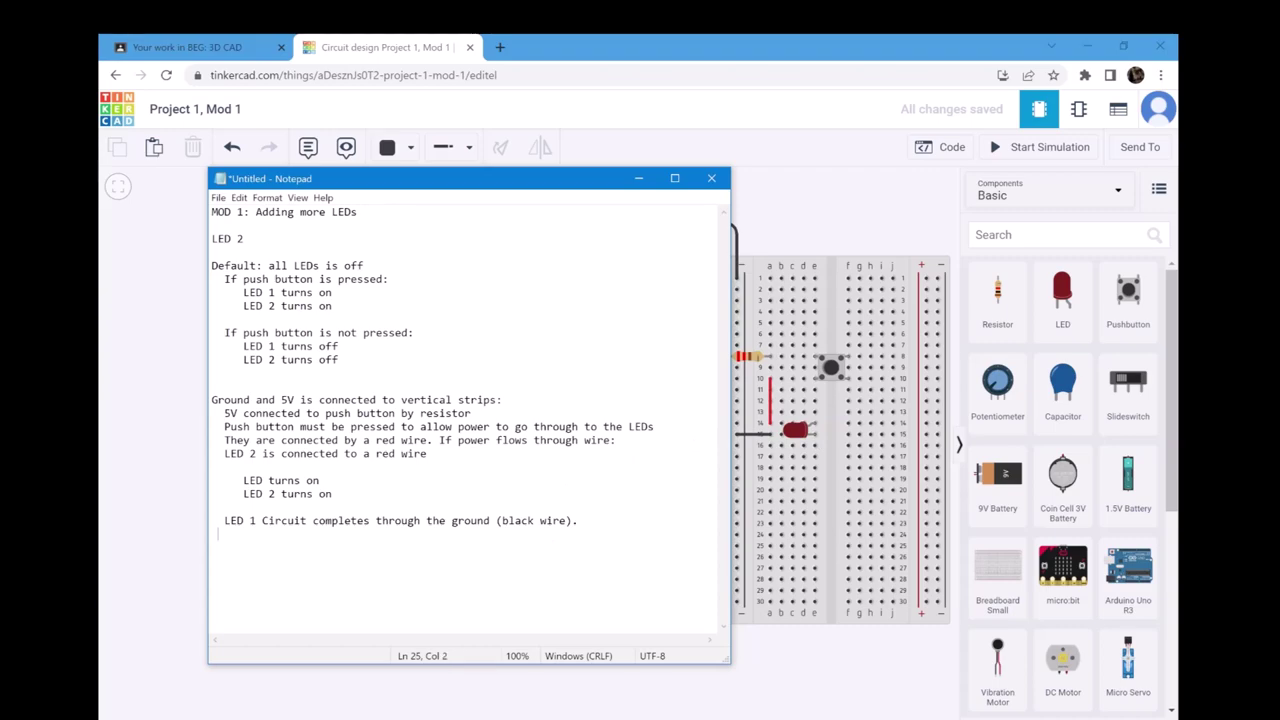
type("LED 2 comple")
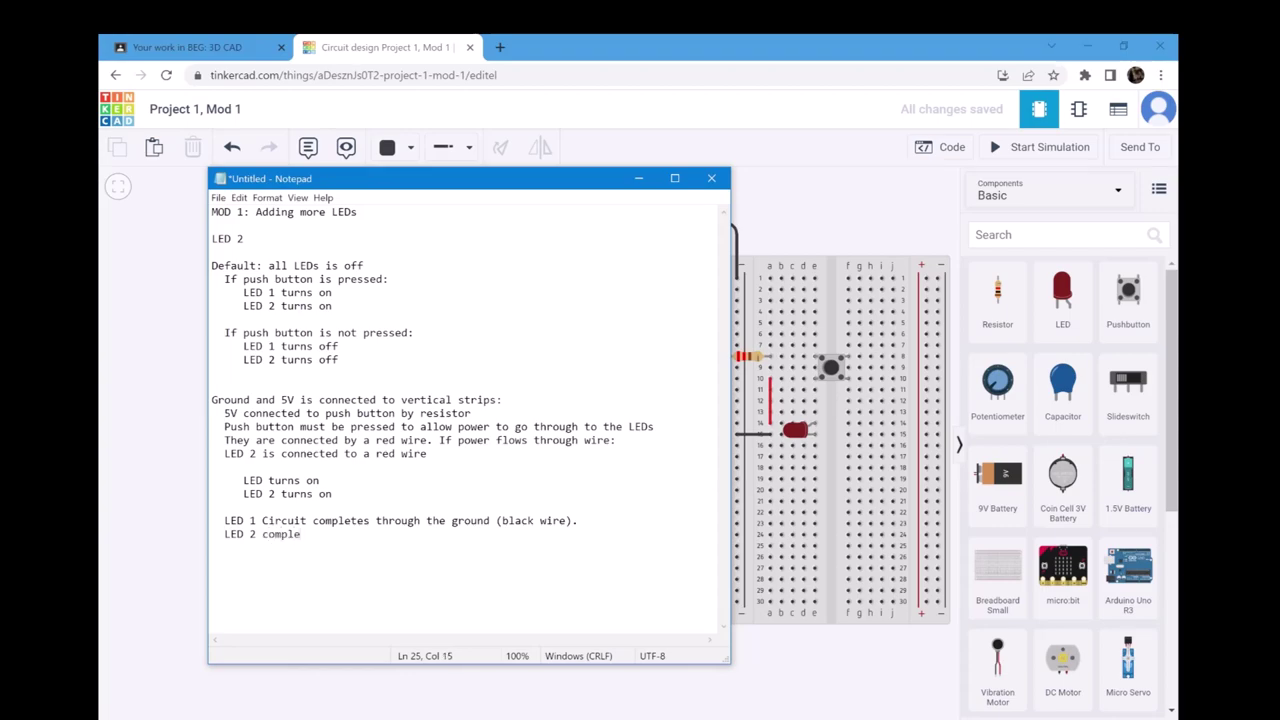
type("te s t")
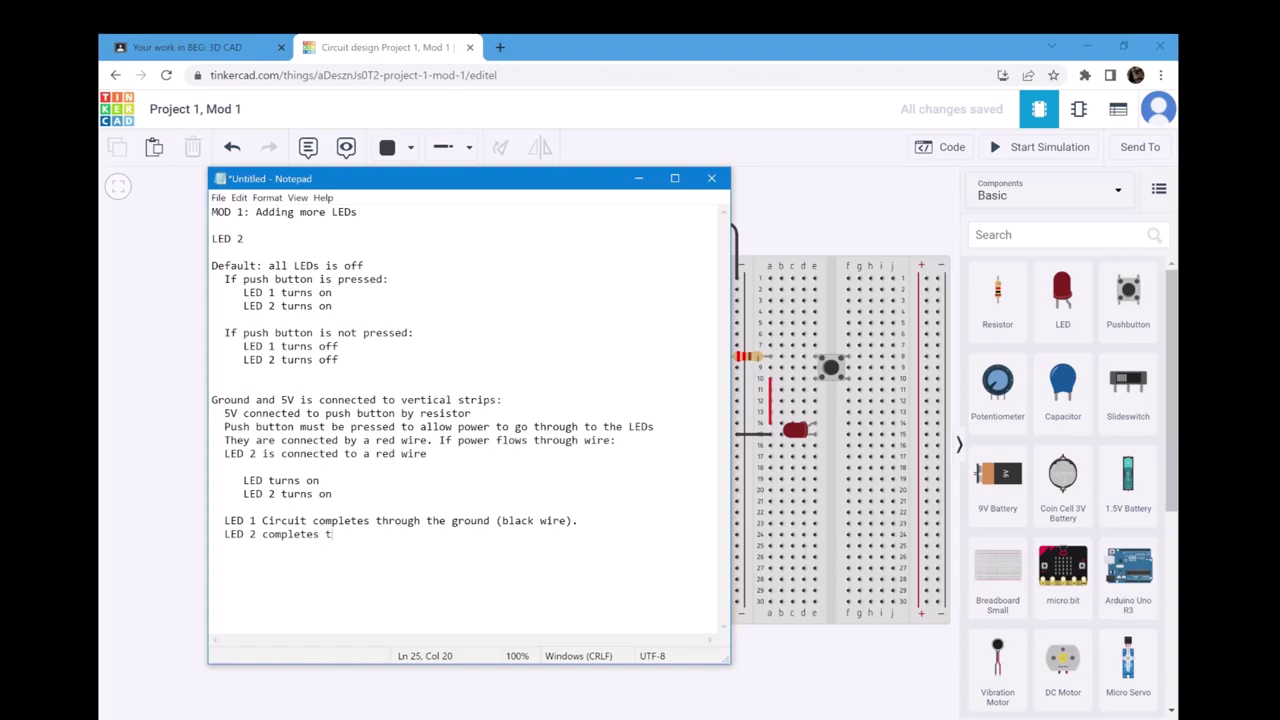
type("he")
key("BackSpace")
type("t")
key("BackSpace")
type("rough the ground ")
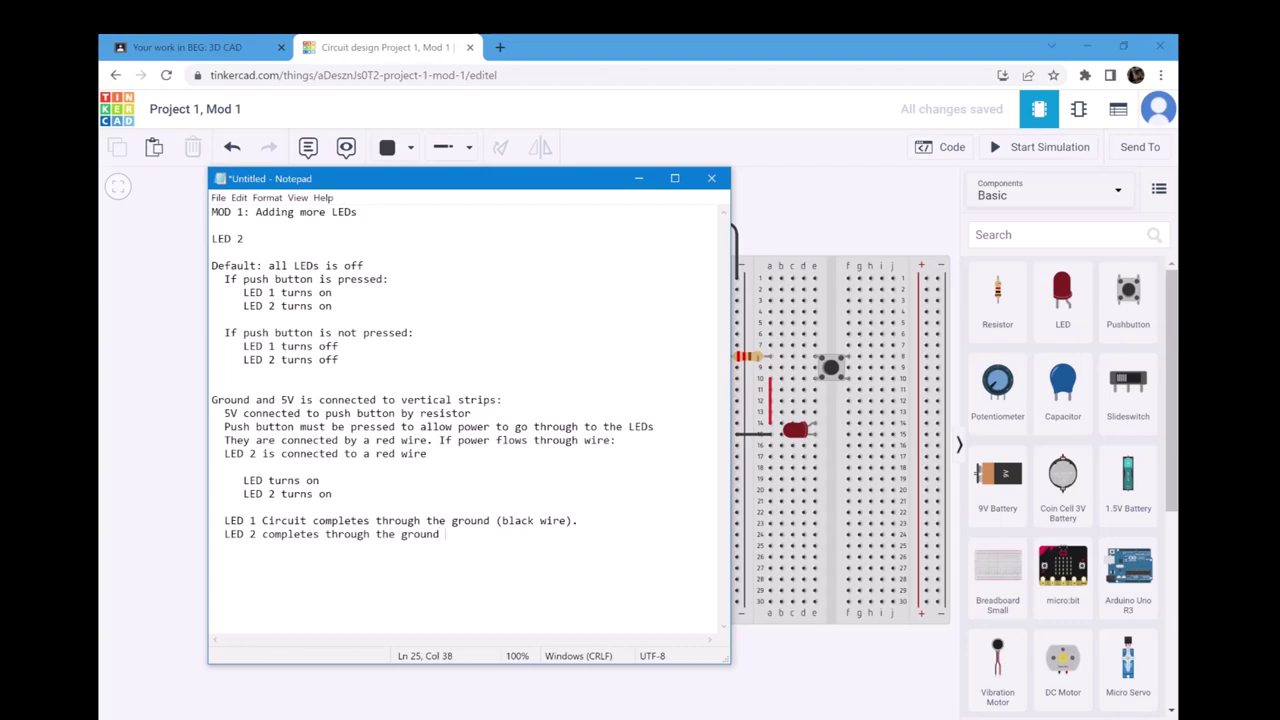
type("(black wire)")
Step: Return to the Tinkercad circuit, add a second red LED, and rotate and place it on breadboard rows 18 and 19 below the first LED
left_click(837, 668)
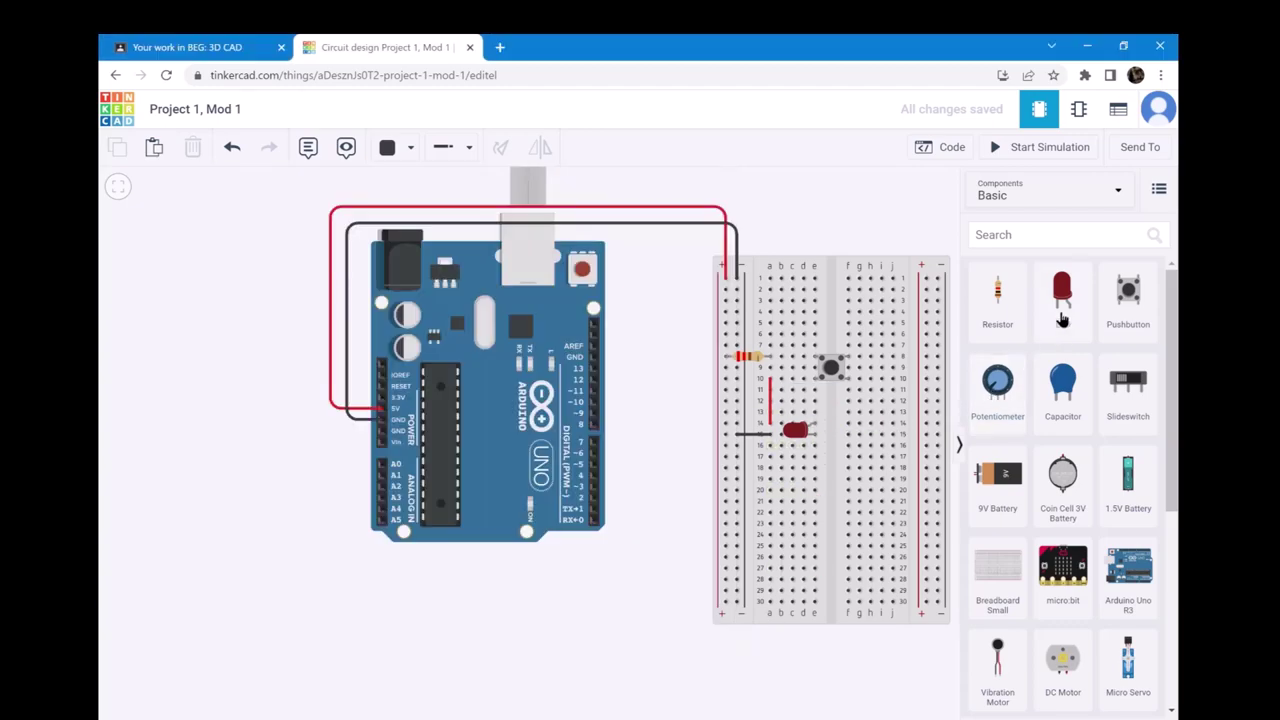
left_click_drag(1062, 318, 665, 484)
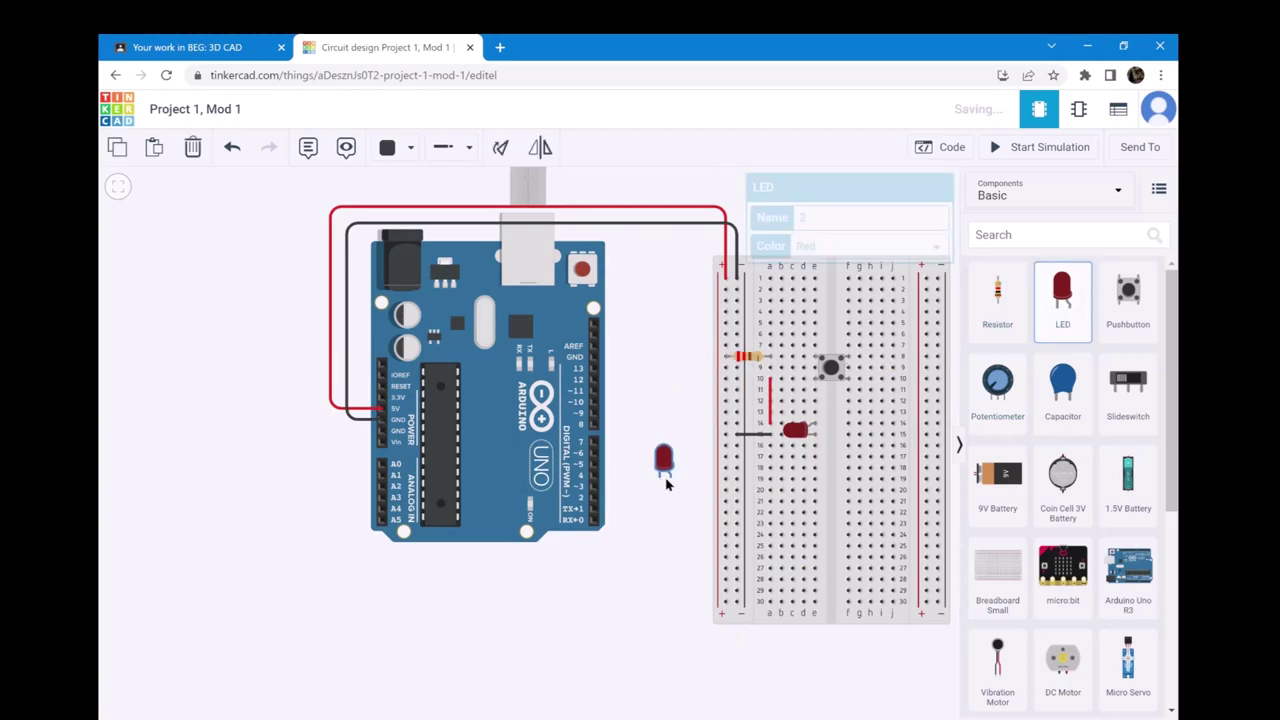
left_click(504, 149)
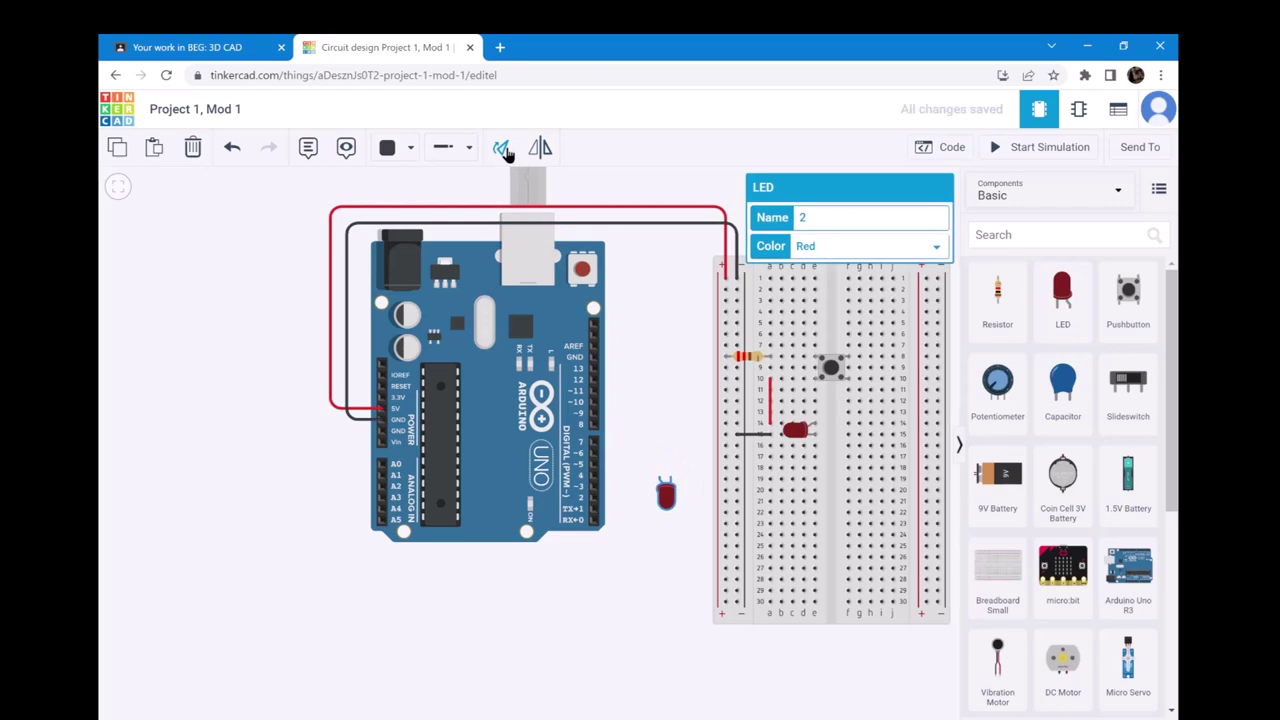
left_click(504, 150)
left_click(503, 149)
left_click_drag(643, 451, 798, 476)
left_click(640, 466)
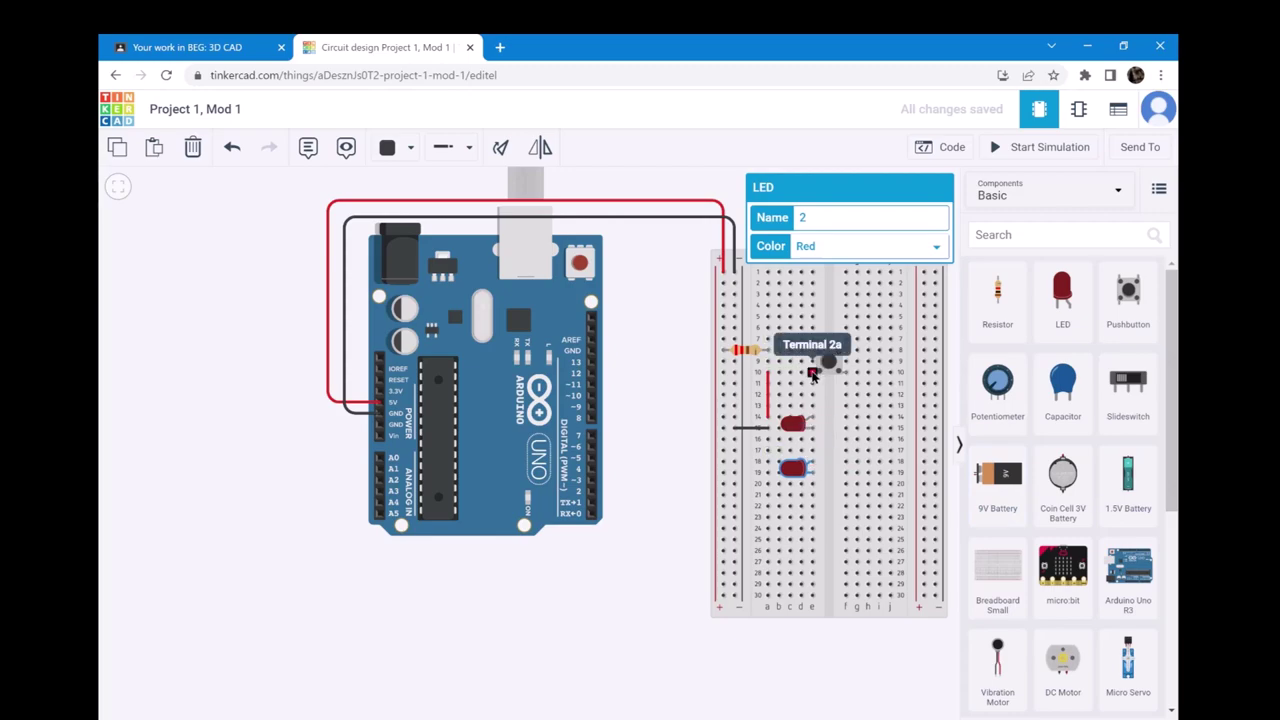
Step: Connect breadboard rows 14 and 18 in column b with a red wire, linking the first LED's powered row to the second LED's anode
left_click(782, 428)
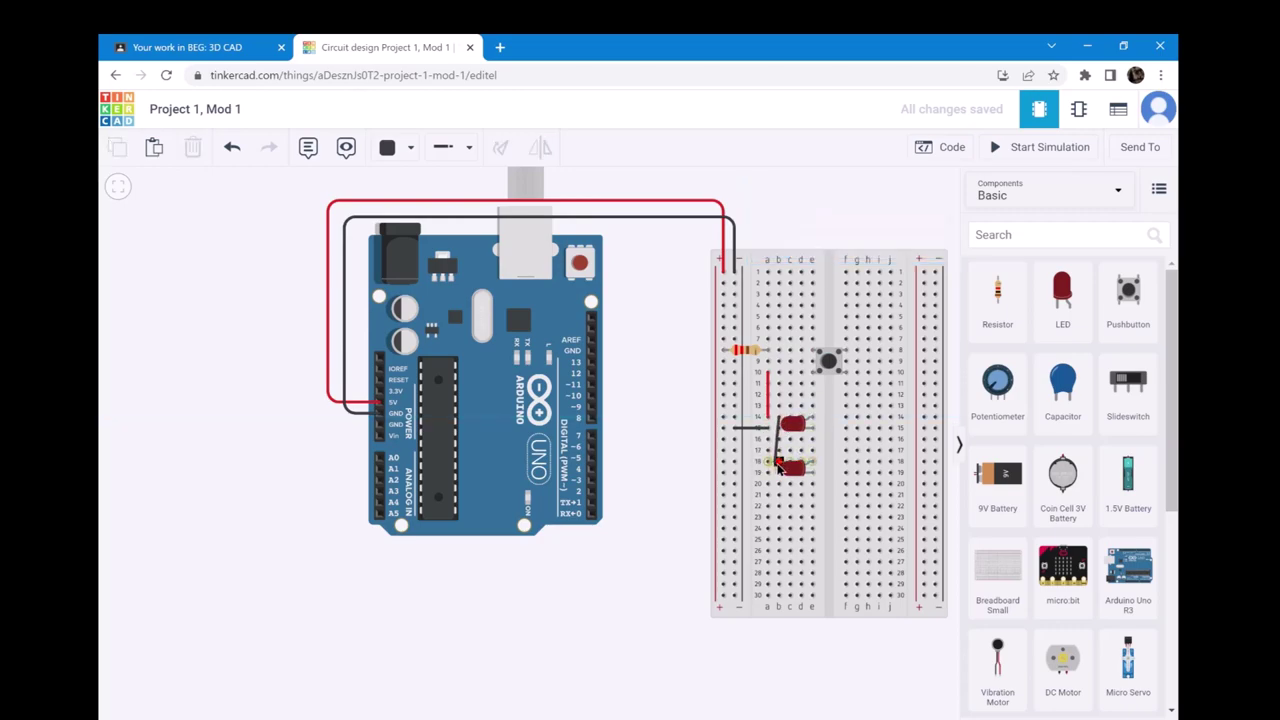
left_click(779, 466)
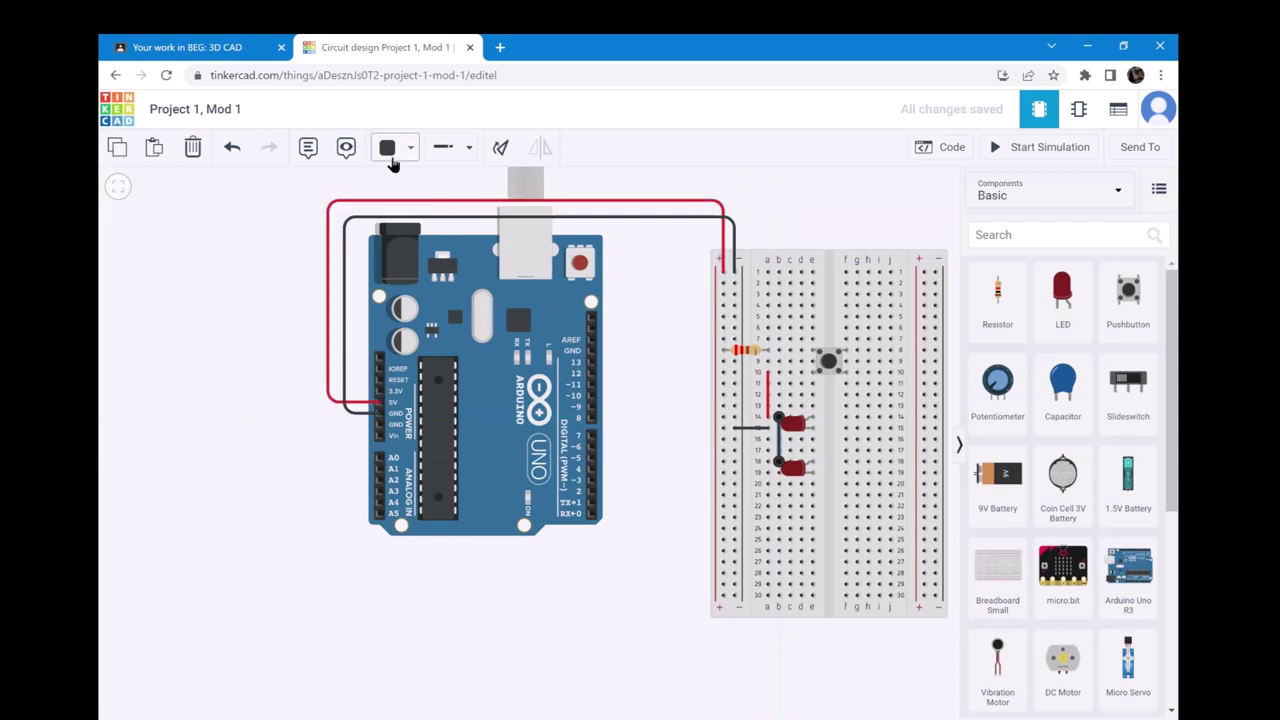
left_click(389, 150)
left_click(429, 220)
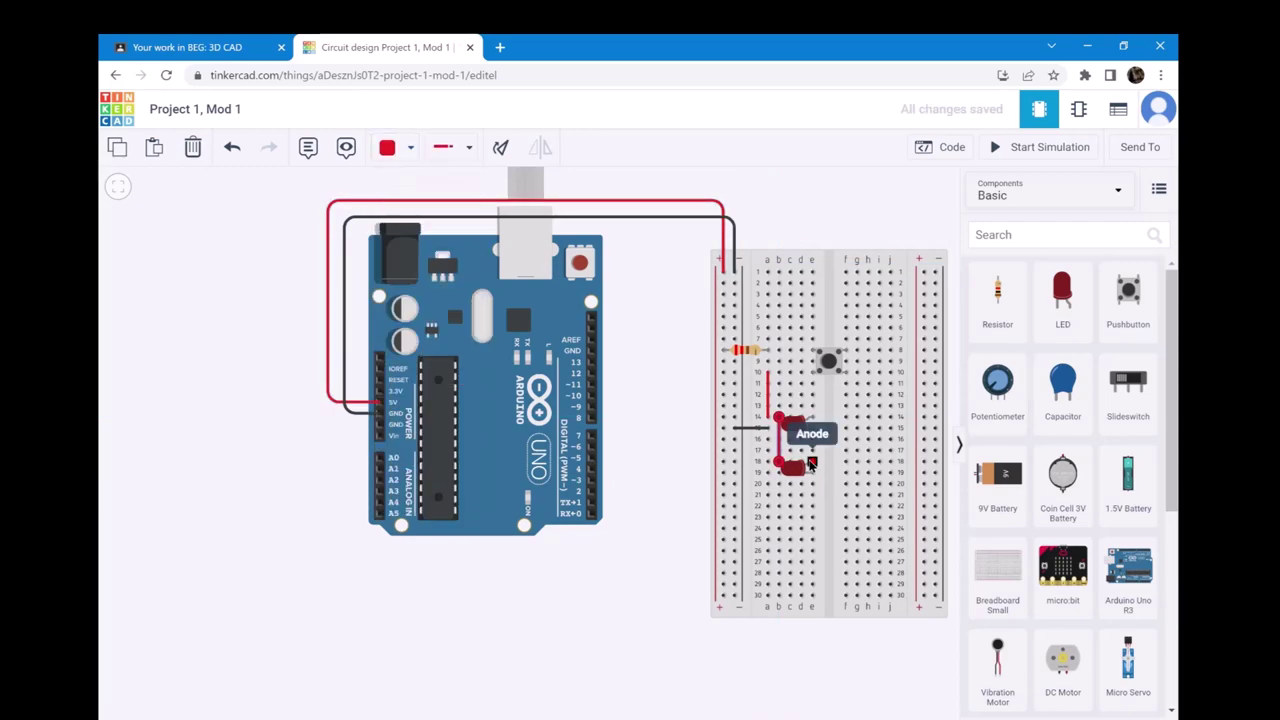
left_click(651, 531)
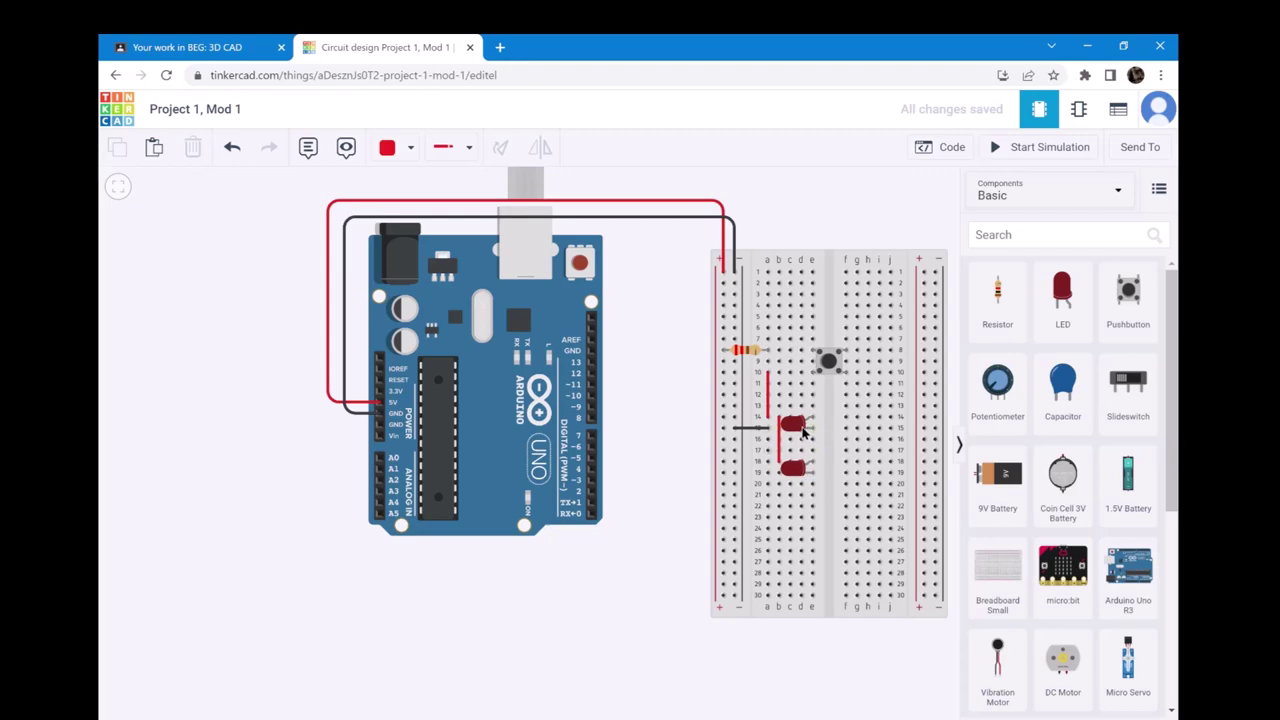
Step: Connect the second LED's cathode row, row 19 column a, to the negative rail with a black wire
left_click(766, 470)
left_click(733, 473)
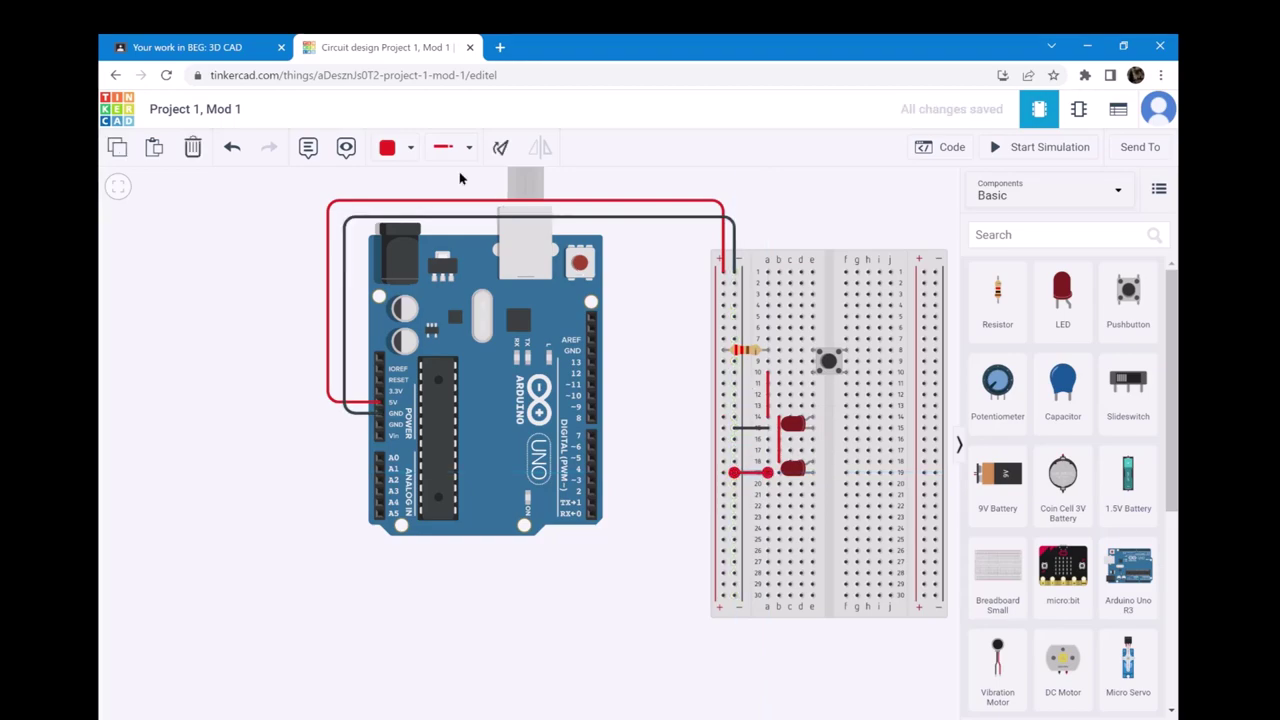
left_click(398, 155)
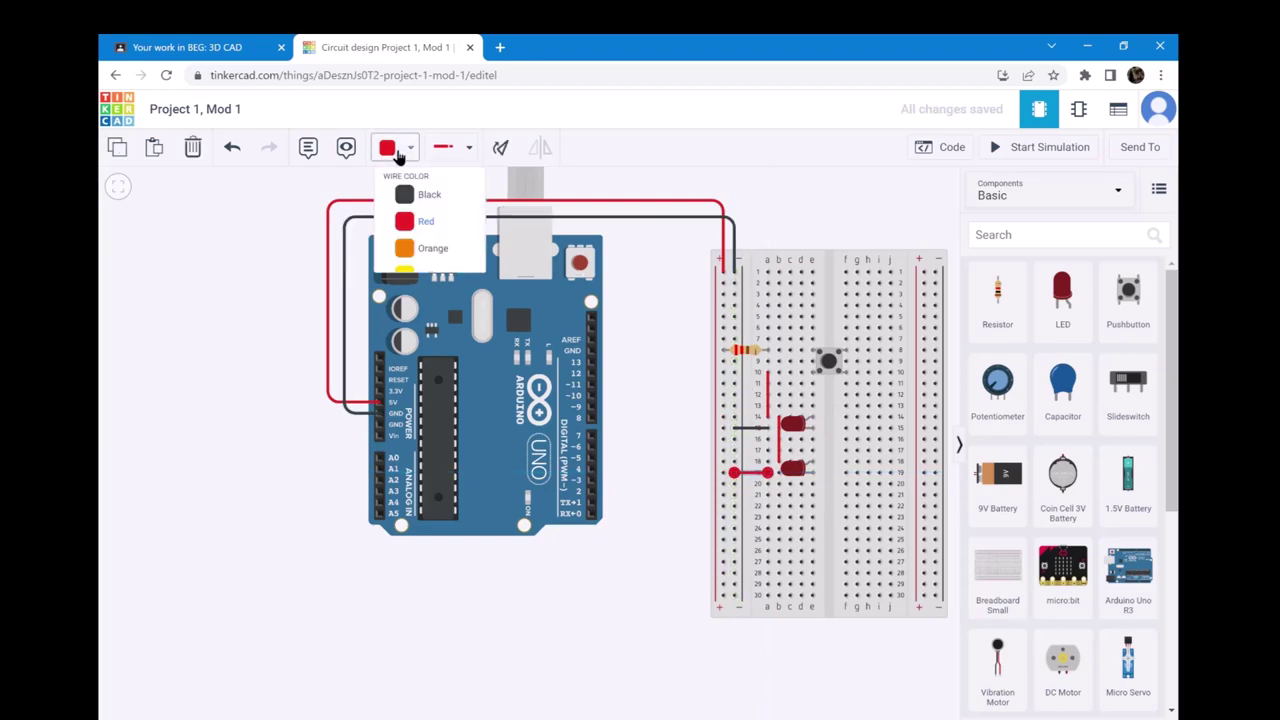
left_click(417, 200)
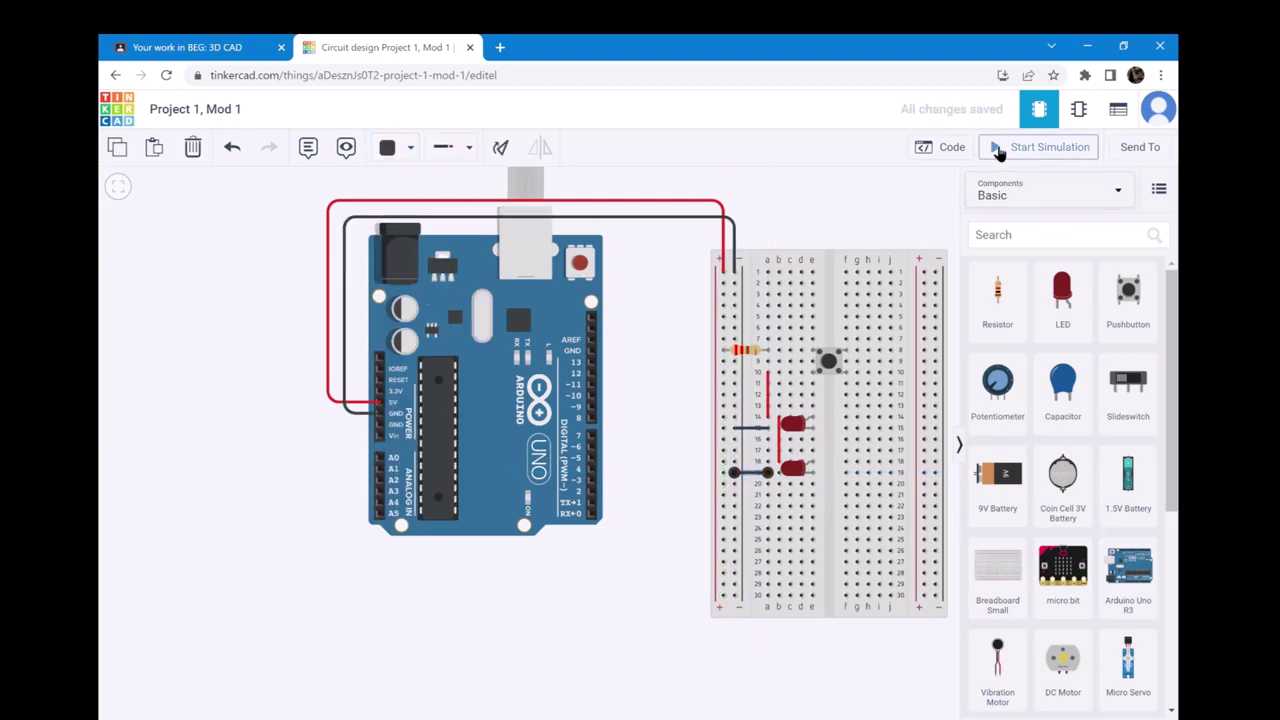
key("Escape")
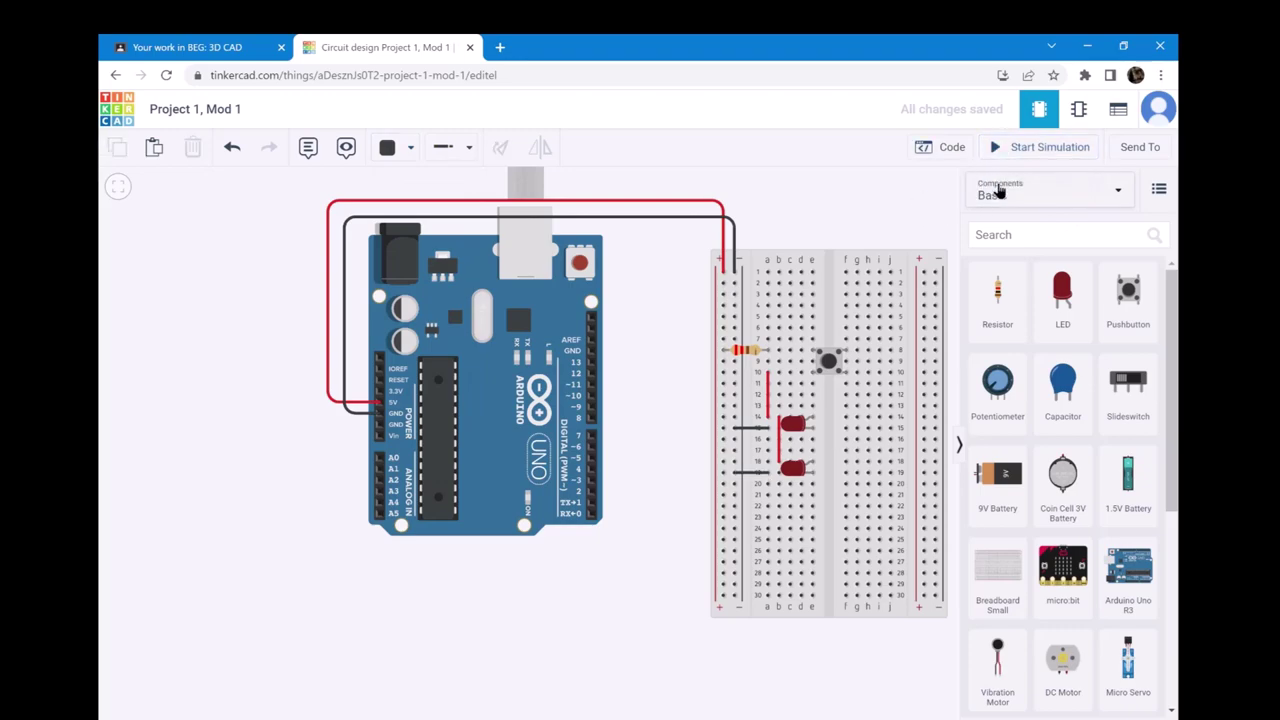
Step: Start the simulation and operate the breadboard pushbutton repeatedly to test both LEDs
left_click(996, 150)
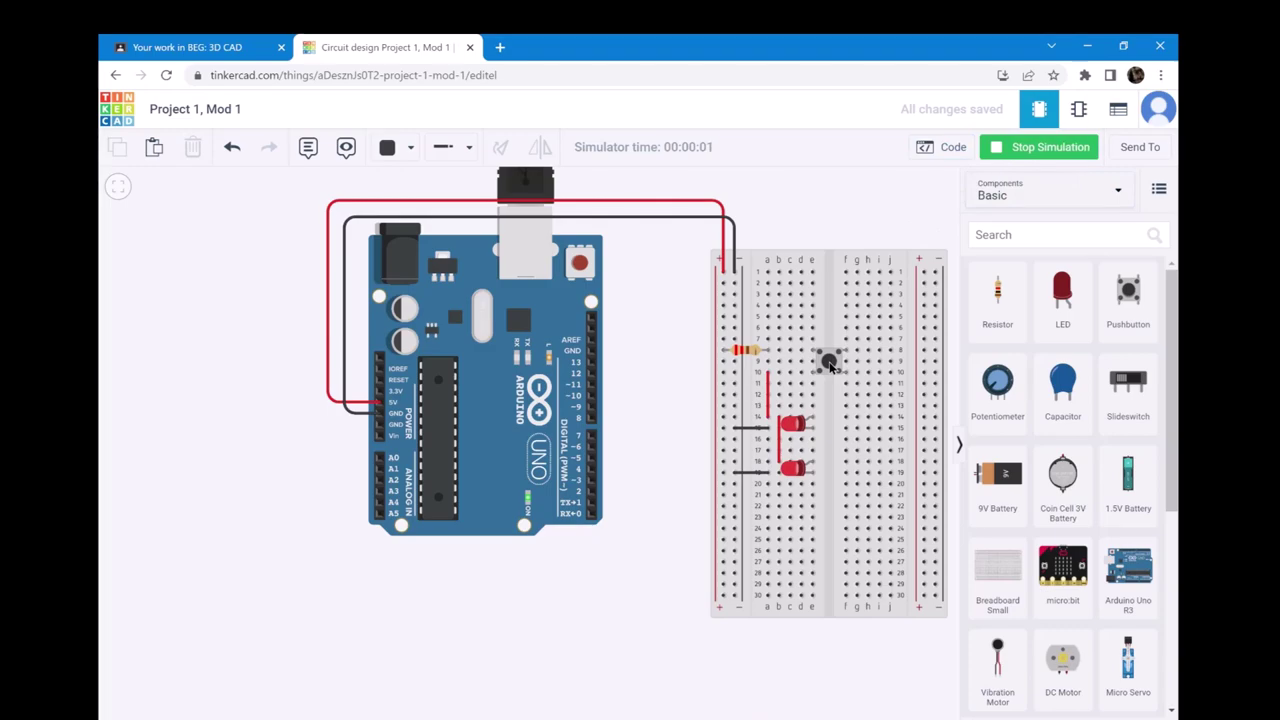
left_click(829, 364)
left_click(829, 364)
left_click(829, 364)
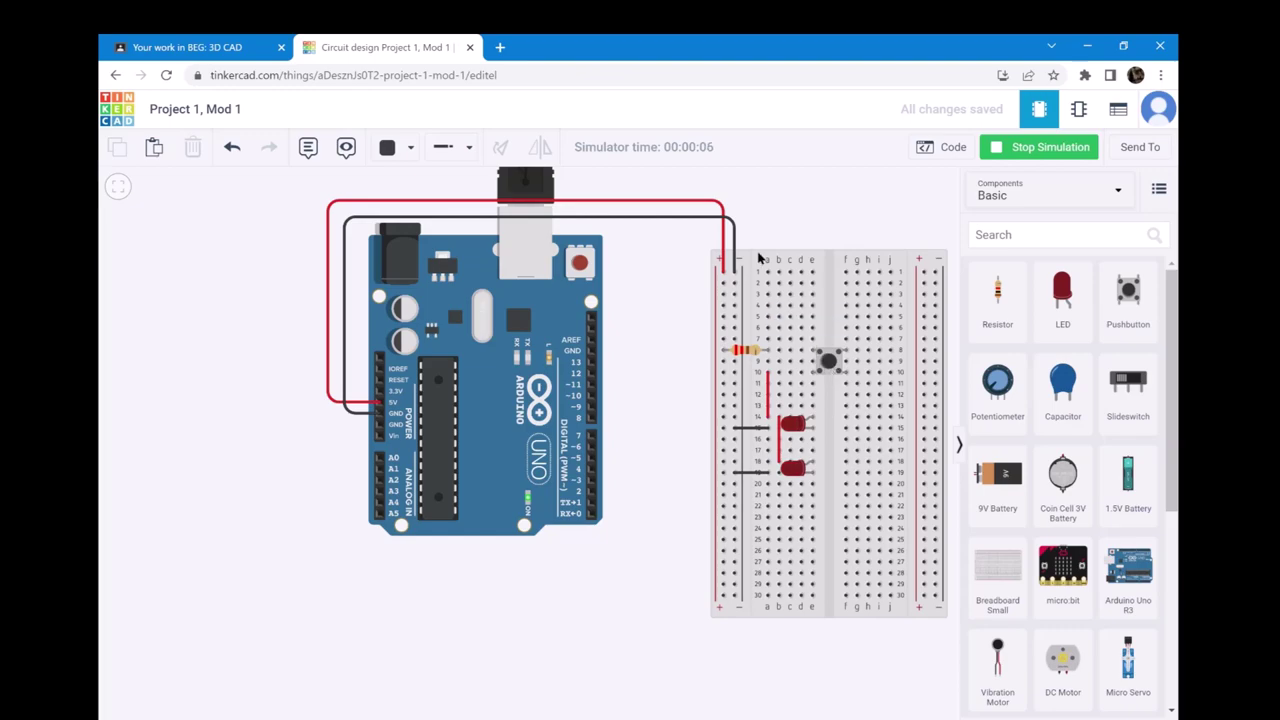